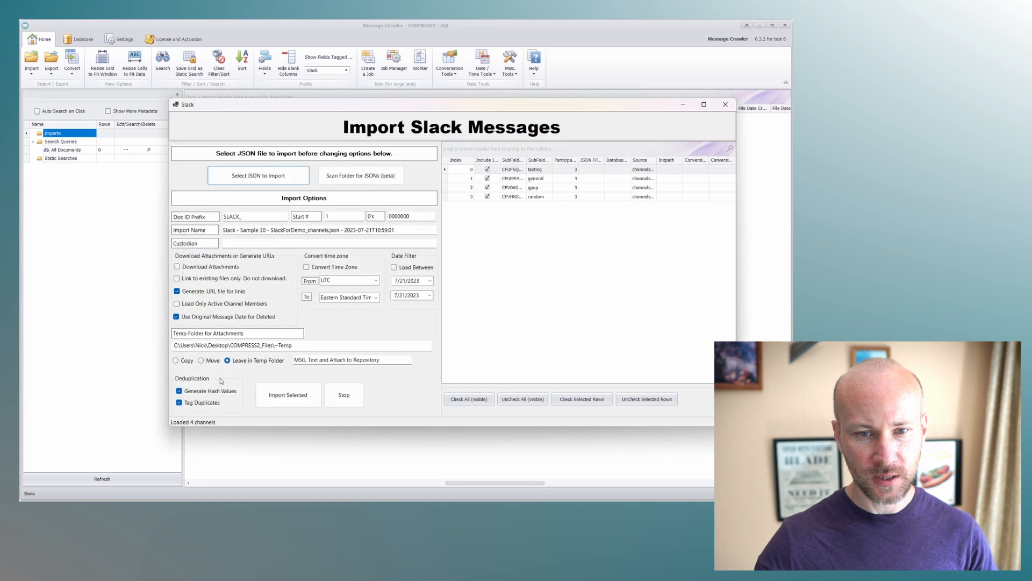
Import the four checked Slack channels into the database, then dismiss the completion message and close the import window.
{"action": "left_click", "coordinate": [287, 395]}
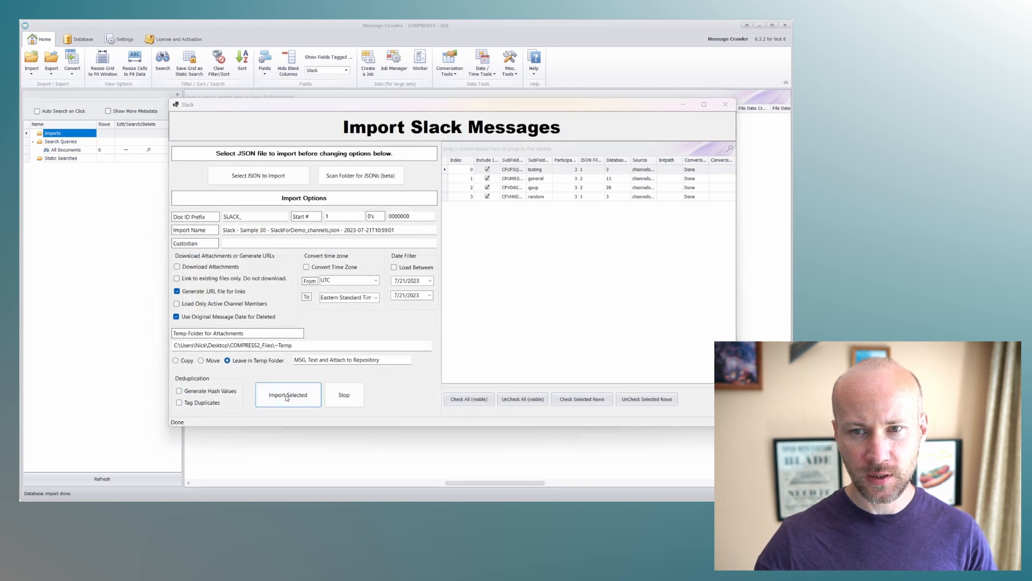
{"action": "left_click", "coordinate": [568, 343]}
{"action": "left_click", "coordinate": [725, 106]}
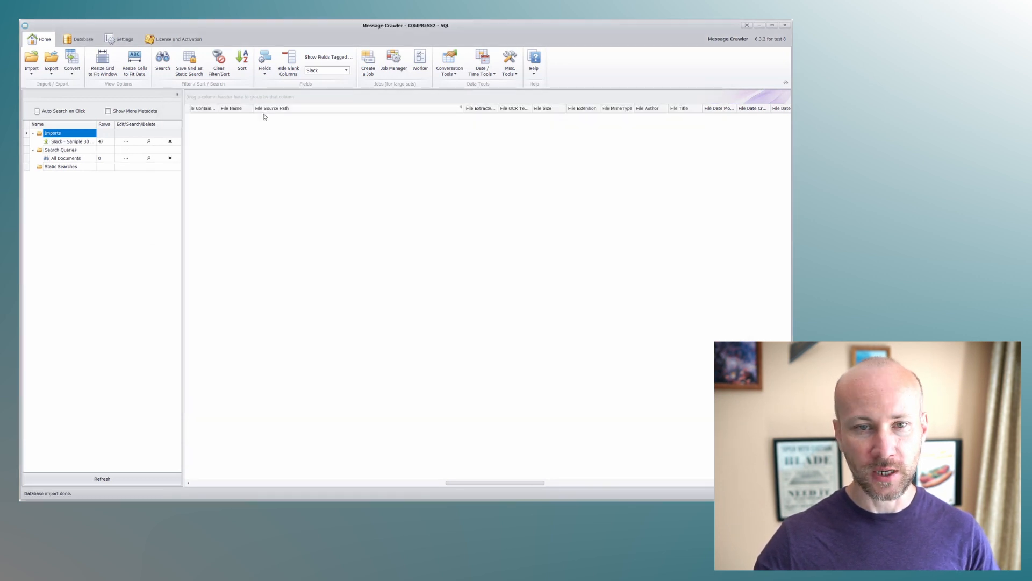
Load the imported Slack records into the grid and widen the File Source Path column.
{"action": "left_click", "coordinate": [149, 141]}
{"action": "left_click_drag", "start_coordinate": [349, 483], "coordinate": [529, 492]}
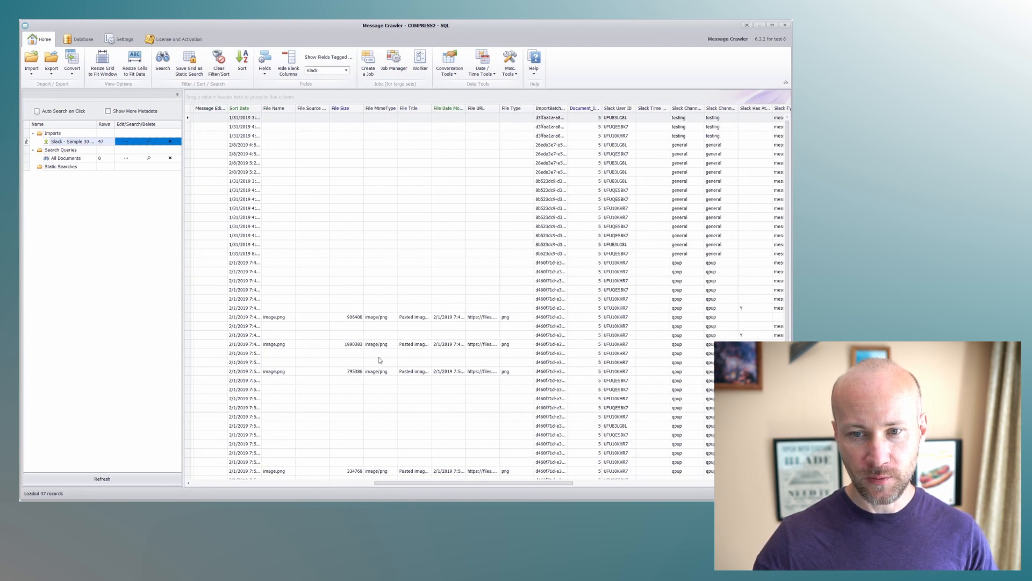
{"action": "left_click_drag", "start_coordinate": [330, 110], "coordinate": [432, 119]}
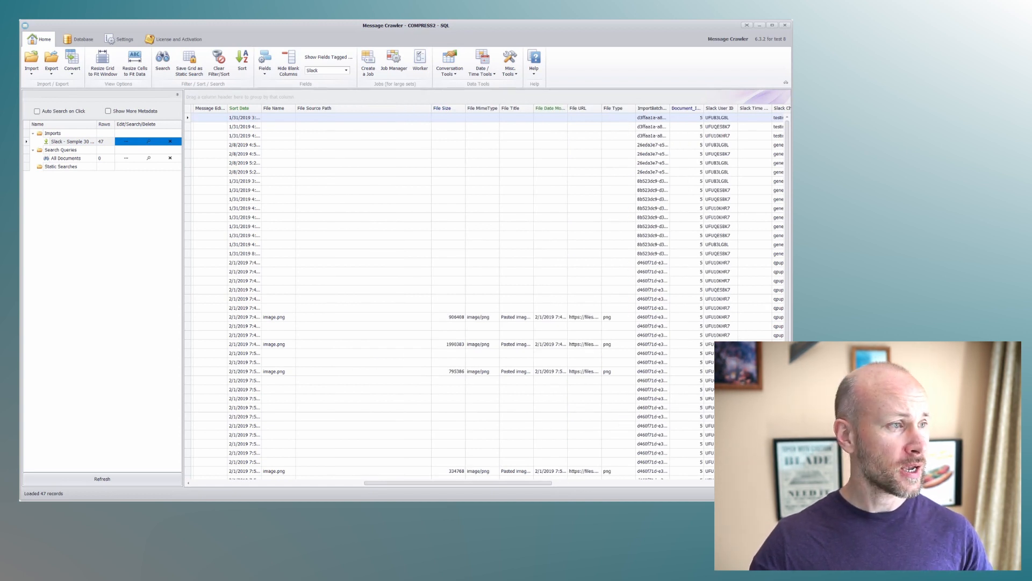
Switch to File Explorer, open the qpup folder inside ~Attachments, and examine the attachment file names.
{"action": "key", "text": "alt+Tab"}
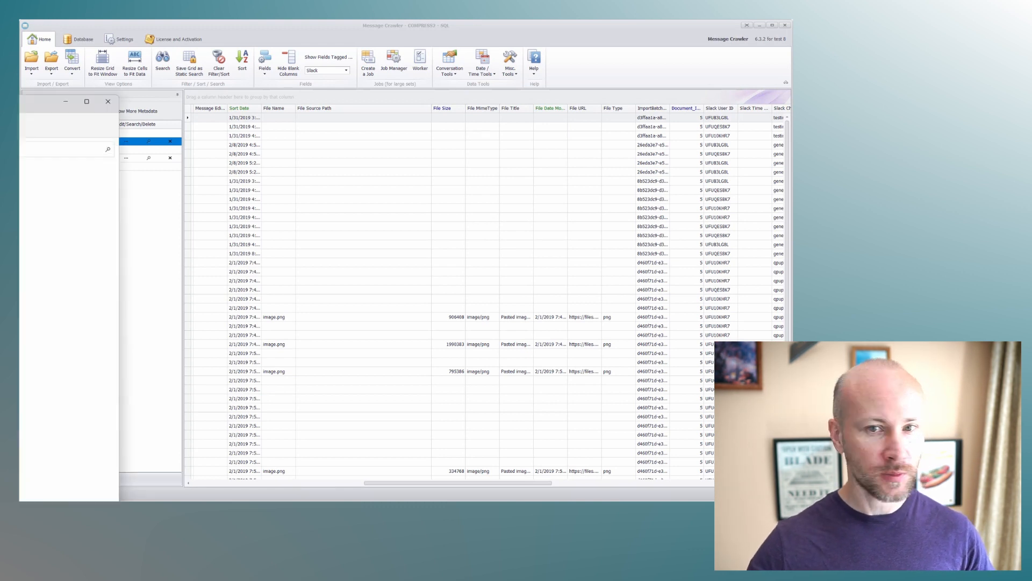
{"action": "left_click", "coordinate": [308, 125]}
{"action": "double_click", "coordinate": [252, 159]}
{"action": "double_click", "coordinate": [251, 159]}
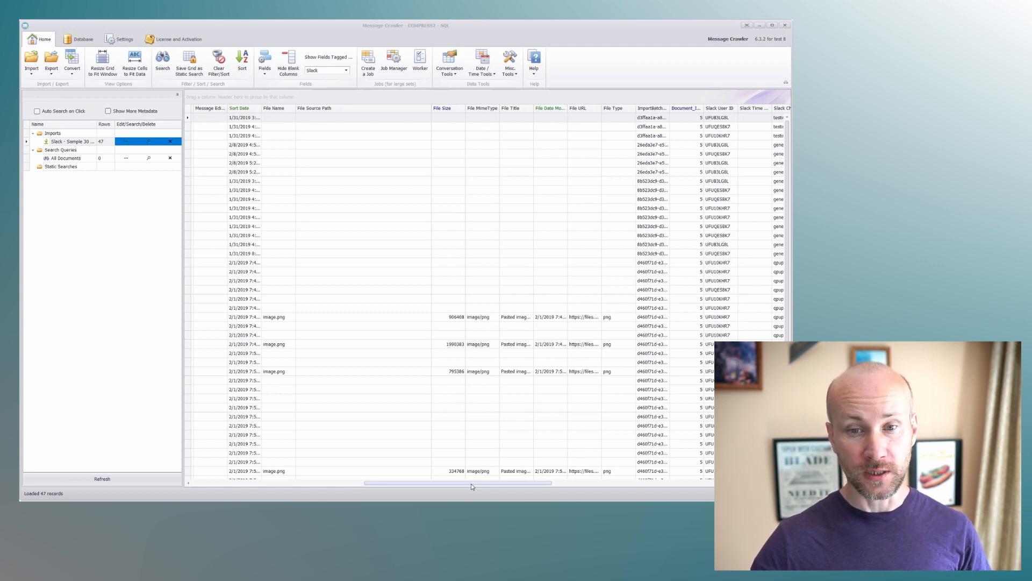
{"action": "left_click_drag", "start_coordinate": [299, 116], "coordinate": [308, 114]}
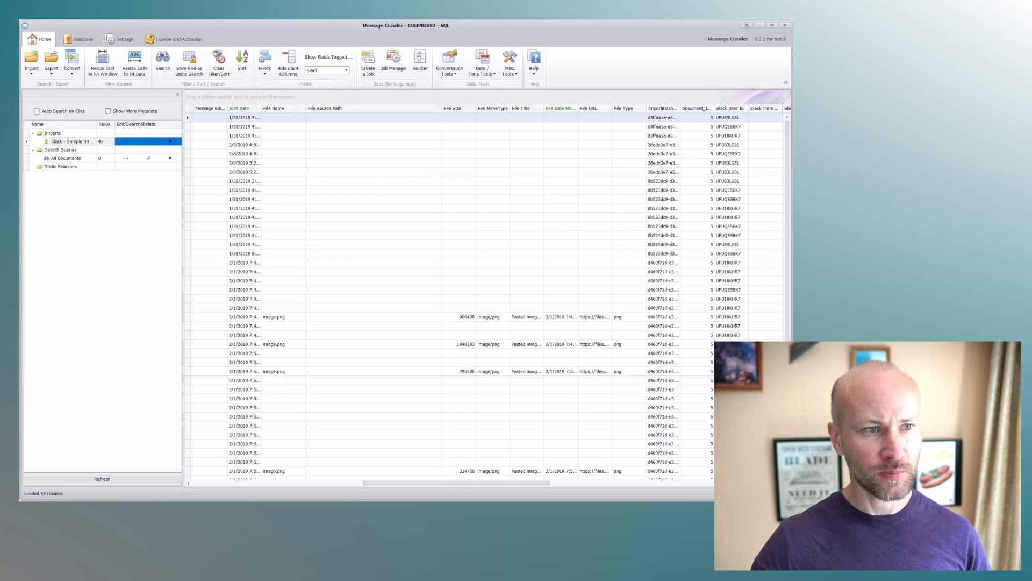
{"action": "left_click_drag", "start_coordinate": [607, 504], "coordinate": [770, 105]}
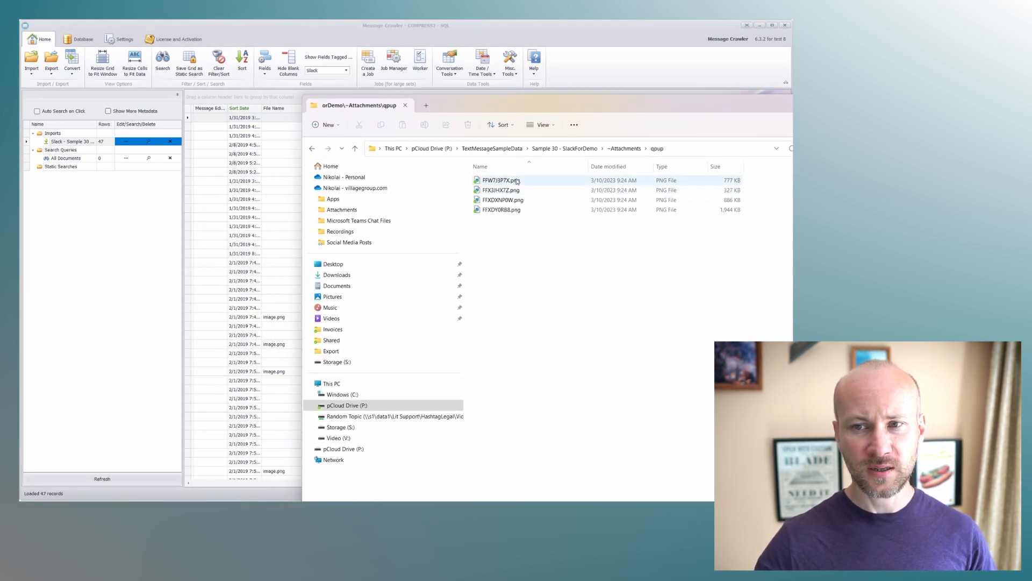
{"action": "left_click_drag", "start_coordinate": [514, 109], "coordinate": [21, 131]}
Compare the Slack File ID values in Message Crawler with the attachment file names in the qpup folder.
{"action": "left_click_drag", "start_coordinate": [497, 483], "coordinate": [699, 482]}
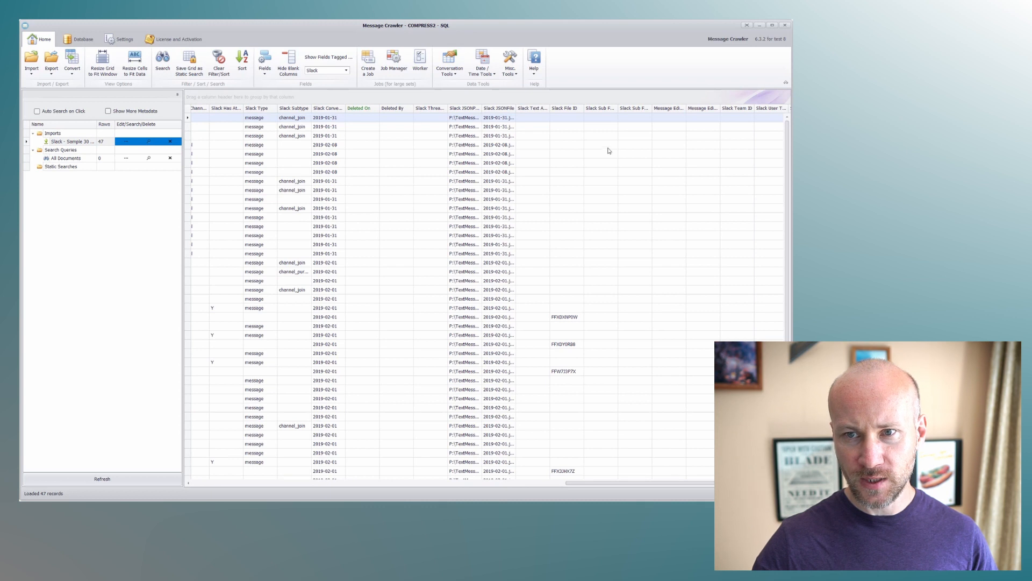
{"action": "left_click_drag", "start_coordinate": [583, 111], "coordinate": [592, 110]}
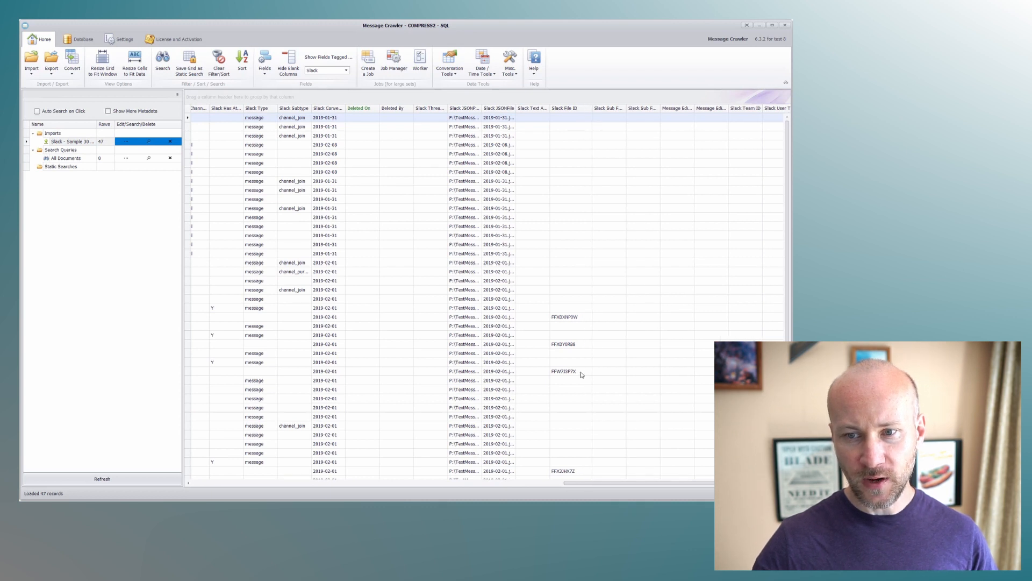
{"action": "key", "text": "alt+Tab"}
{"action": "left_click_drag", "start_coordinate": [752, 131], "coordinate": [20, 111]}
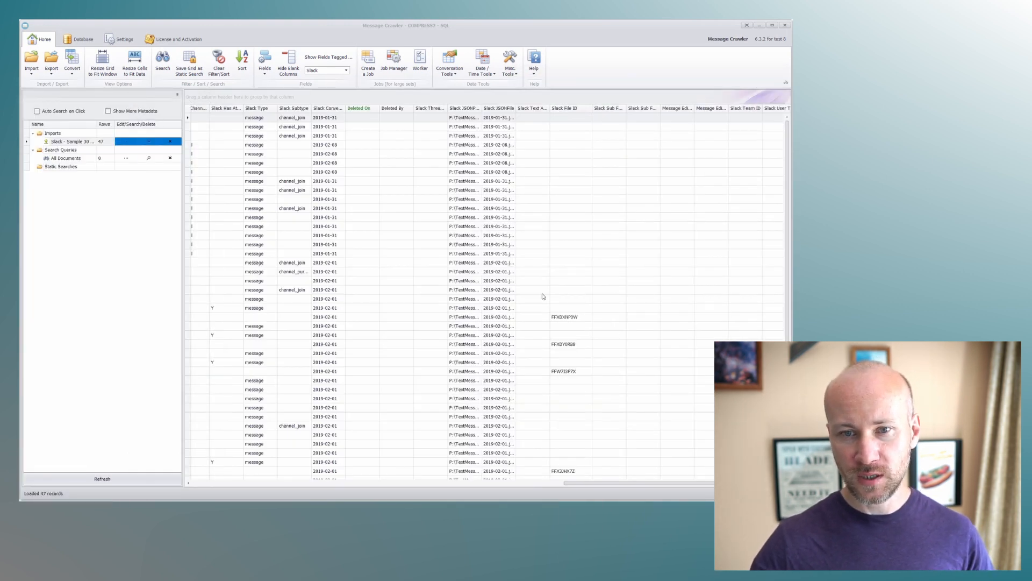
{"action": "left_click_drag", "start_coordinate": [579, 483], "coordinate": [190, 480]}
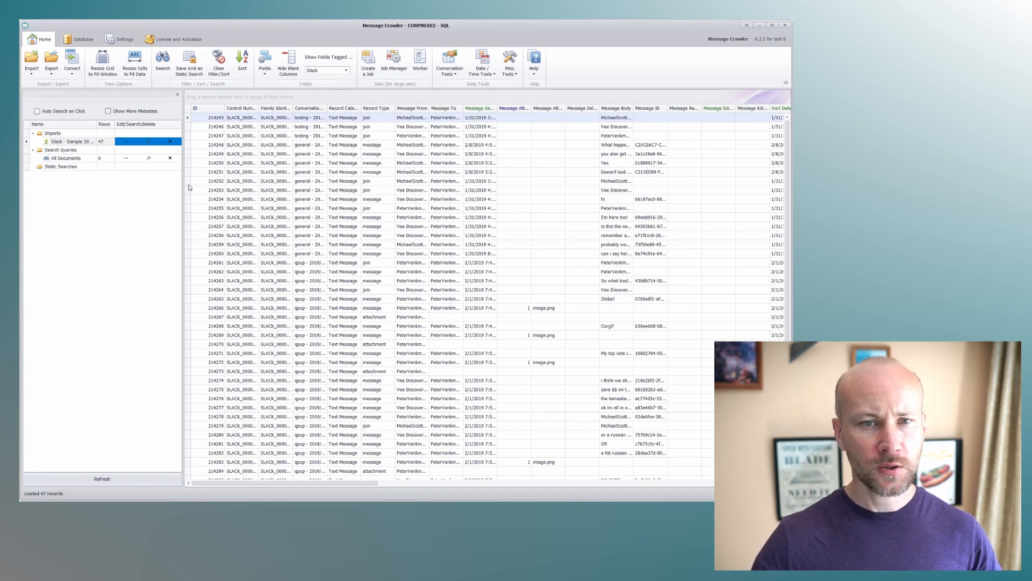
Import loose files with P:\TextMessageSampleData\Sample 30 - SlackForDemo\~Attachments\qpup as the starting folder, then close the import form.
{"action": "left_click", "coordinate": [33, 73]}
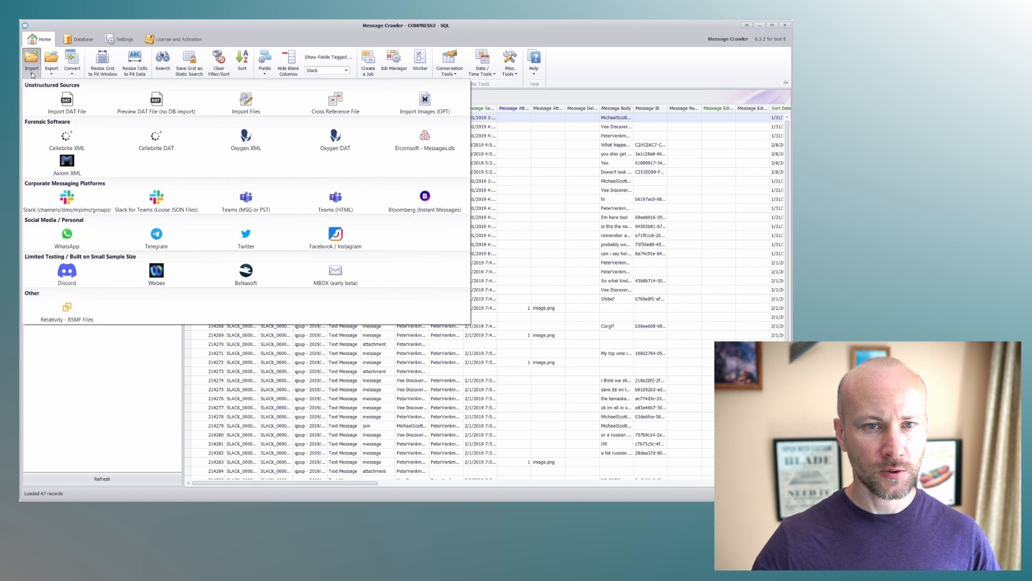
{"action": "left_click", "coordinate": [263, 106]}
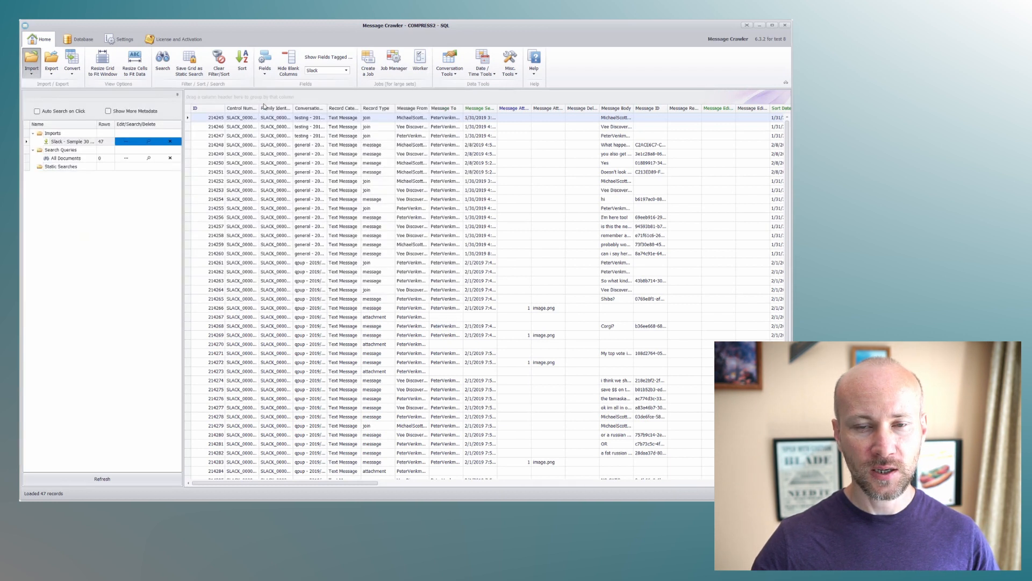
{"action": "left_click_drag", "start_coordinate": [257, 44], "coordinate": [362, 75]}
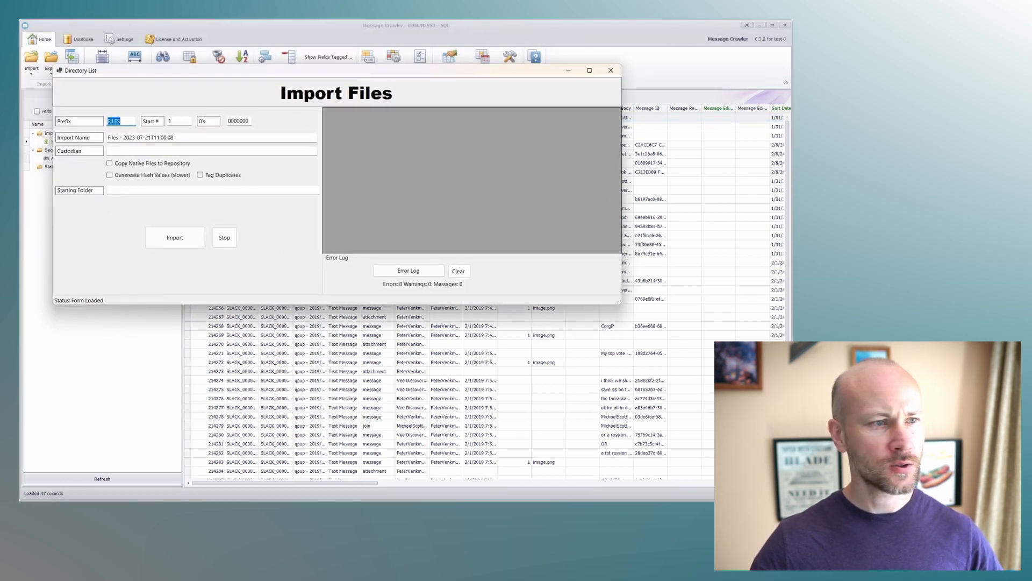
{"action": "left_click", "coordinate": [123, 190]}
{"action": "type", "text": "P:\\TextMessageSampleData\\Sample 30 - SlackForDemo\\~Attachments\\qpup"}
{"action": "left_click", "coordinate": [179, 241]}
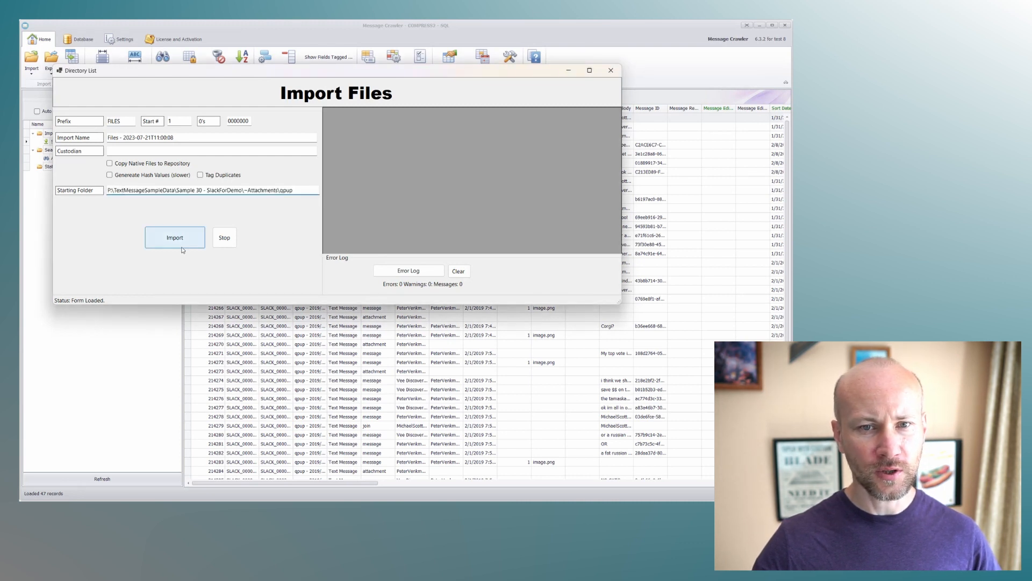
{"action": "left_click", "coordinate": [611, 70]}
Load the imported file records into the grid and compare them with the contents of the qpup folder.
{"action": "left_click", "coordinate": [146, 151]}
{"action": "left_click_drag", "start_coordinate": [1, 153], "coordinate": [688, 186]}
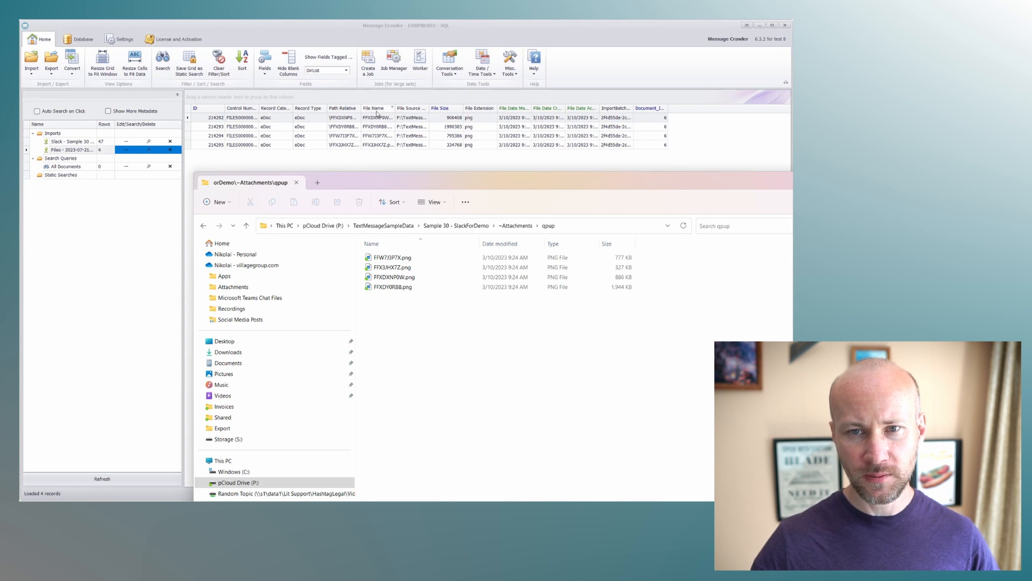
{"action": "left_click_drag", "start_coordinate": [416, 184], "coordinate": [1, 172]}
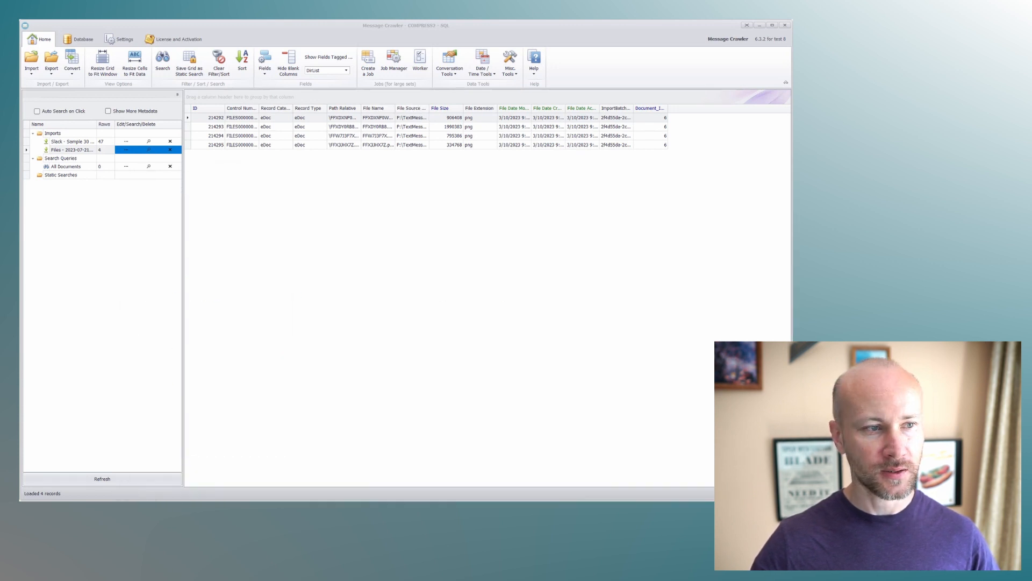
Set up a DAT/CSV export of the loaded records with only the File Name and File Source Path fields included.
{"action": "left_click", "coordinate": [48, 73]}
{"action": "left_click", "coordinate": [236, 160]}
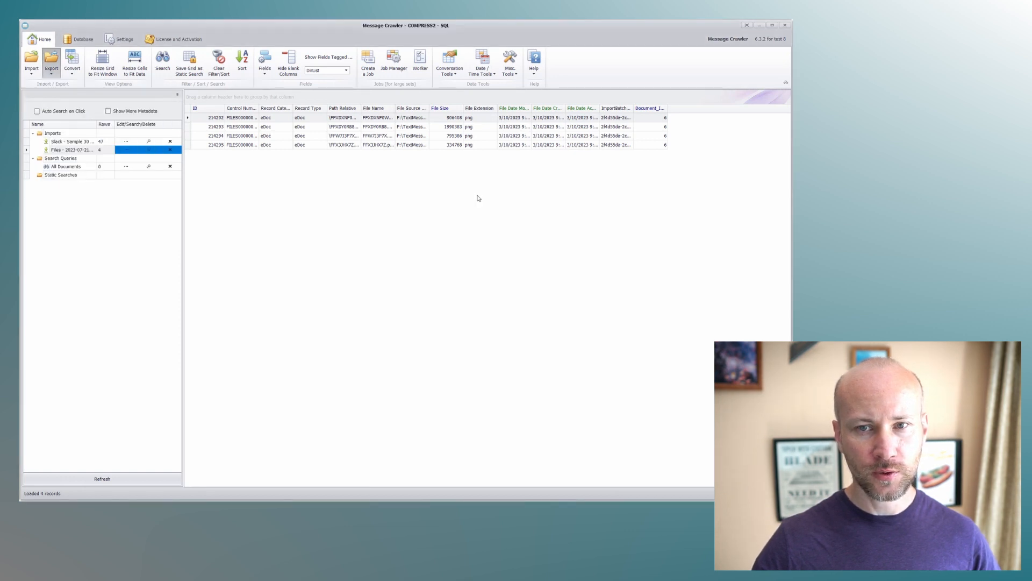
{"action": "left_click", "coordinate": [427, 434]}
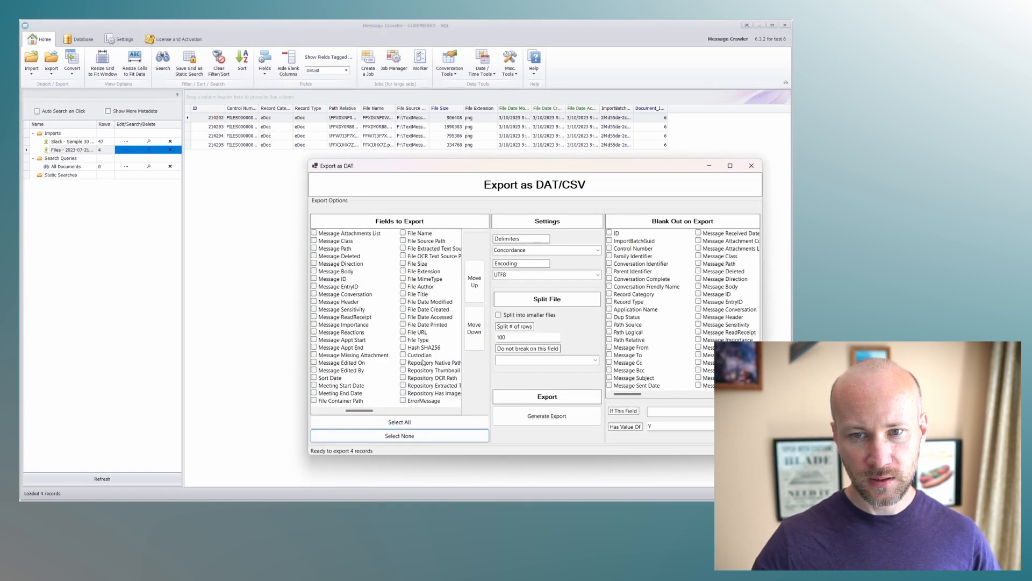
{"action": "left_click", "coordinate": [403, 234]}
{"action": "left_click", "coordinate": [403, 241]}
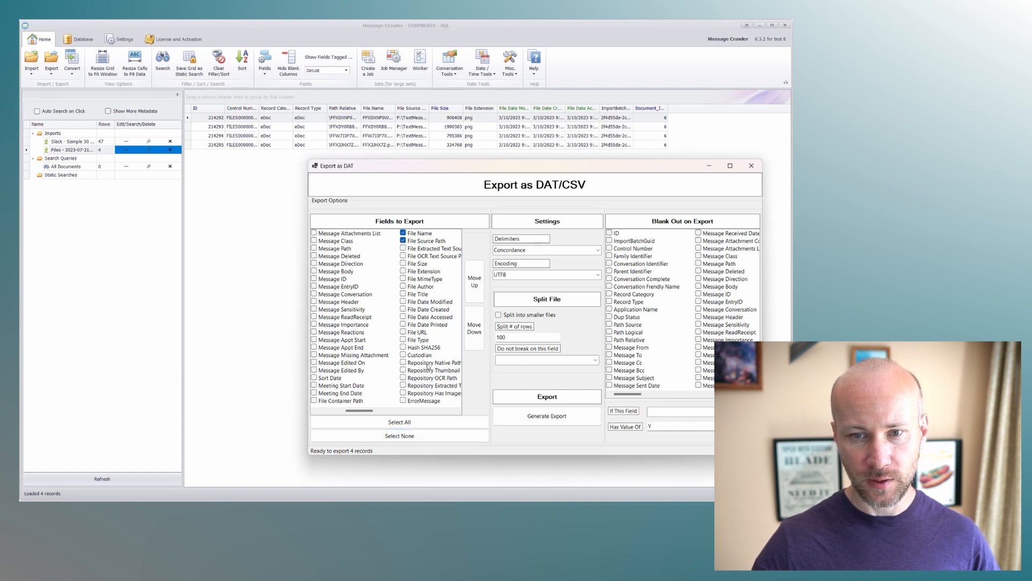
Generate the DAT export and save it as "cross ref" in the ~Attachments folder.
{"action": "left_click", "coordinate": [520, 411]}
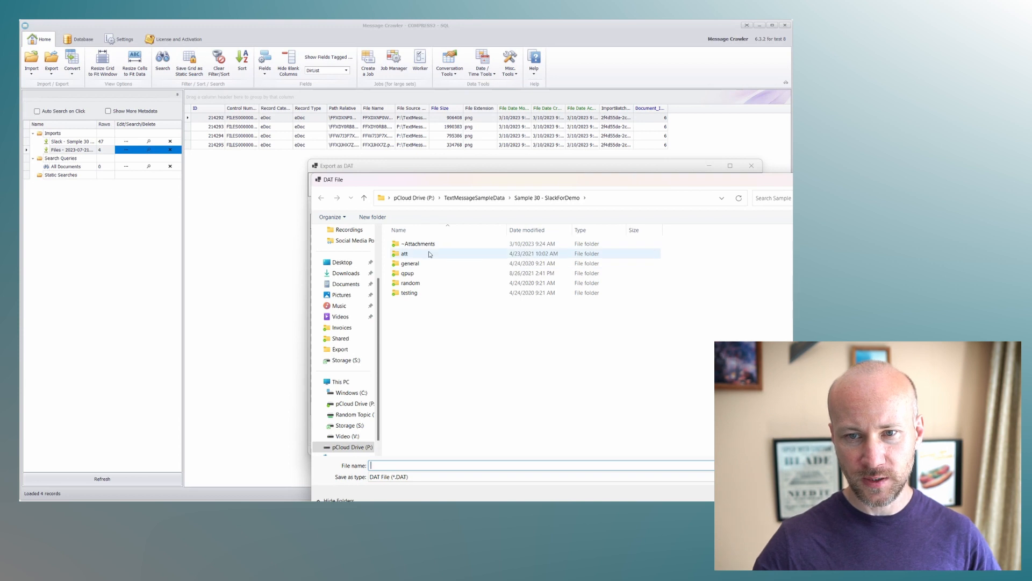
{"action": "double_click", "coordinate": [425, 249]}
{"action": "left_click", "coordinate": [426, 467]}
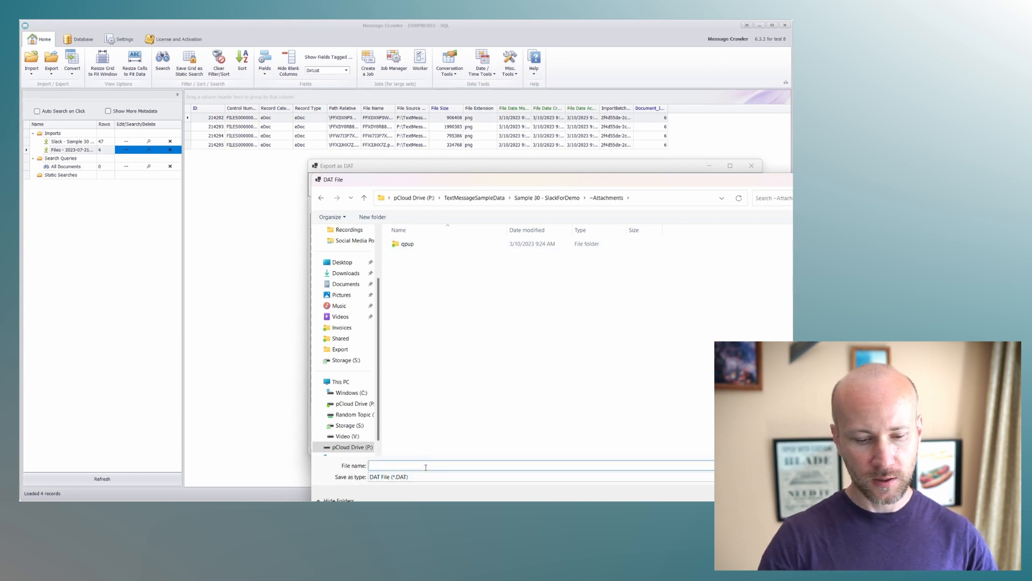
{"action": "type", "text": "cross ref"}
{"action": "key", "text": "Return"}
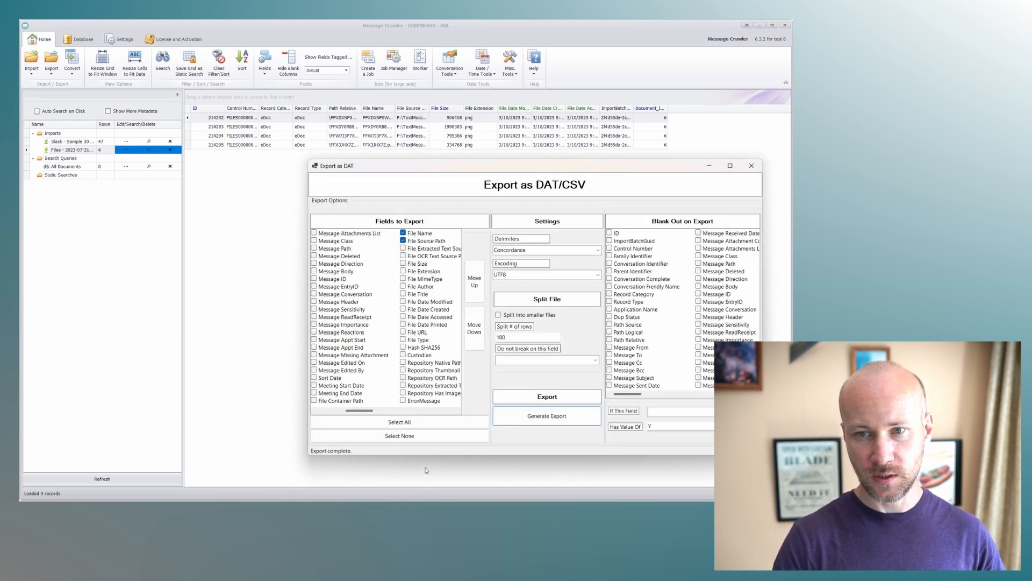
Open cross ref.DAT from the ~Attachments folder in UltraEdit.
{"action": "left_click_drag", "start_coordinate": [0, 161], "coordinate": [471, 140]}
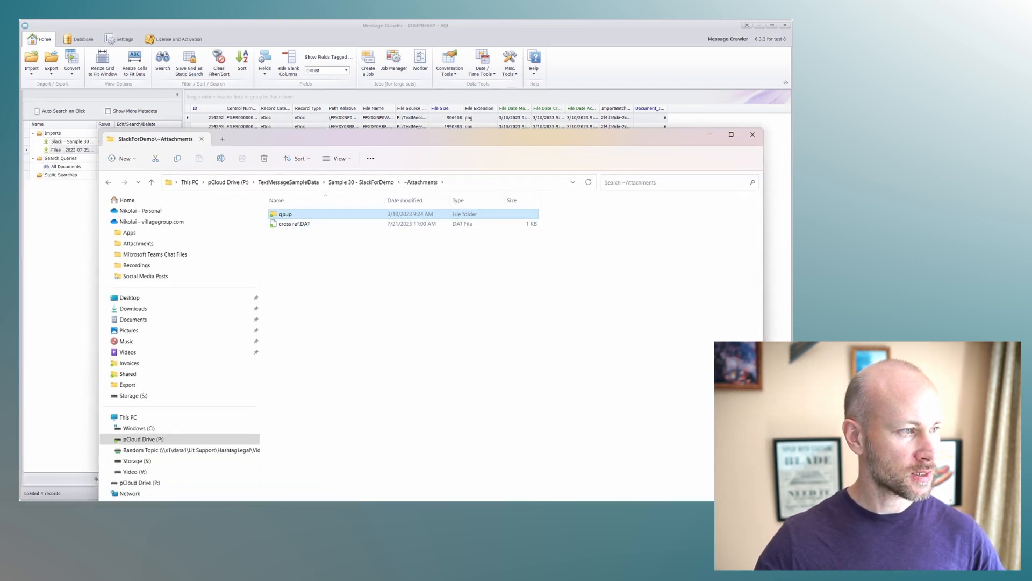
{"action": "left_click_drag", "start_coordinate": [21, 254], "coordinate": [500, 255]}
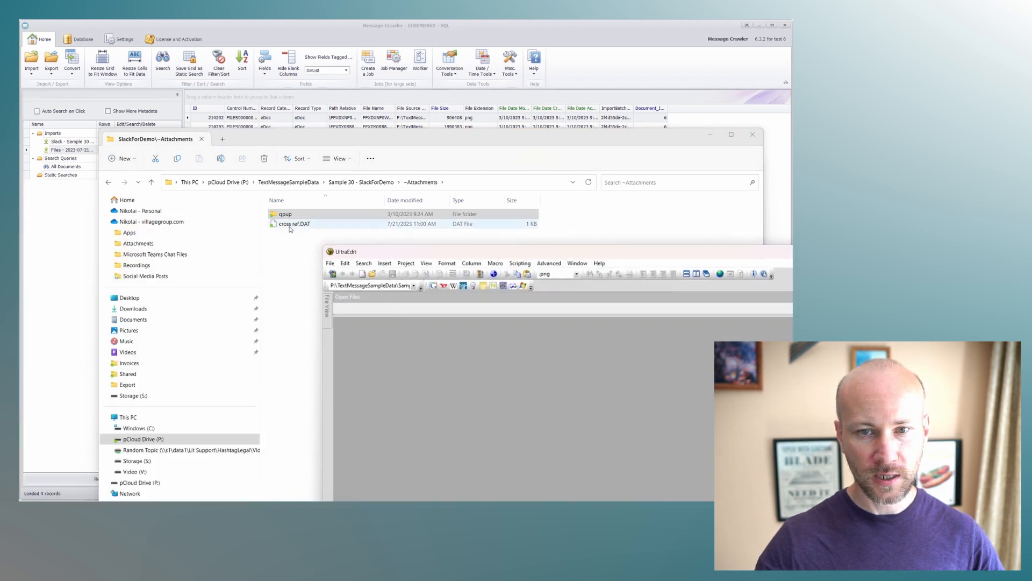
{"action": "left_click_drag", "start_coordinate": [291, 224], "coordinate": [485, 373]}
{"action": "left_click_drag", "start_coordinate": [468, 256], "coordinate": [192, 90]}
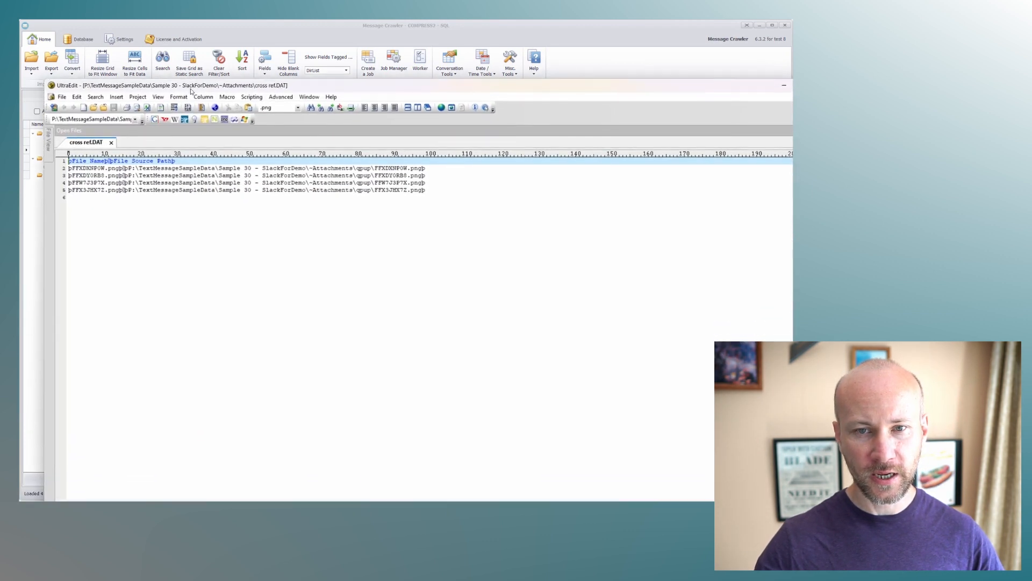
Strip the .png extension before the field delimiter from every first-column value using Replace All, and return to the header row.
{"action": "left_click", "coordinate": [116, 168]}
{"action": "left_click_drag", "start_coordinate": [127, 168], "coordinate": [106, 168]}
{"action": "key", "text": "ctrl+r"}
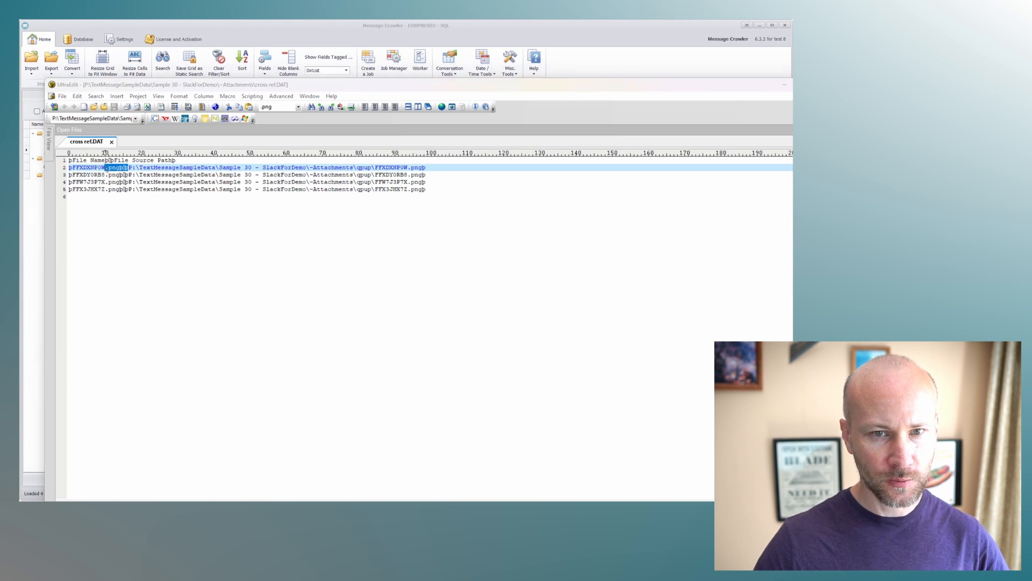
{"action": "left_click_drag", "start_coordinate": [19, 252], "coordinate": [344, 161]}
{"action": "key", "text": "Tab"}
{"action": "type", "text": ".pngþ□þ"}
{"action": "key", "text": "Delete"}
{"action": "key", "text": "Delete"}
{"action": "key", "text": "Delete"}
{"action": "key", "text": "Delete"}
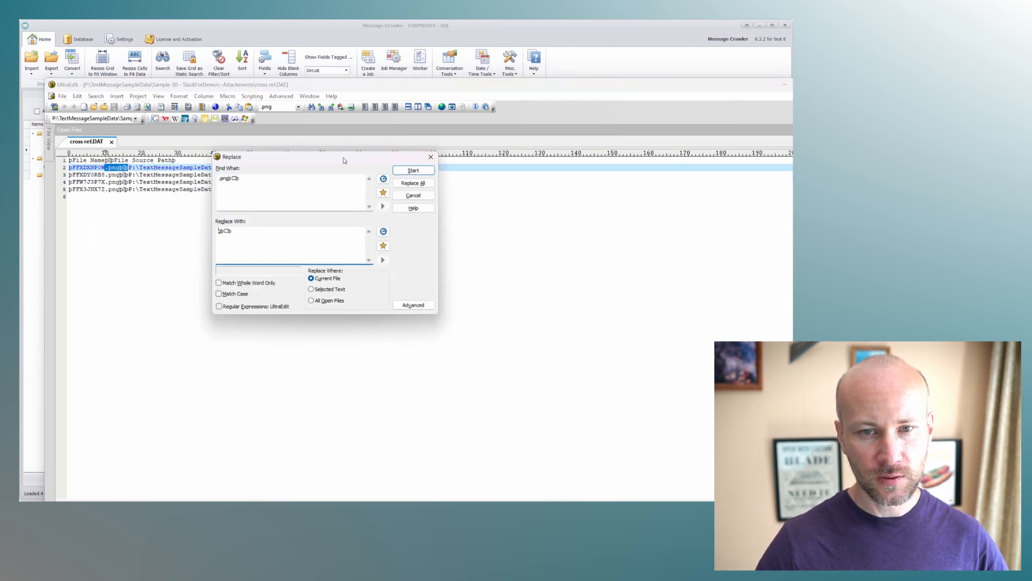
{"action": "key", "text": "alt+a"}
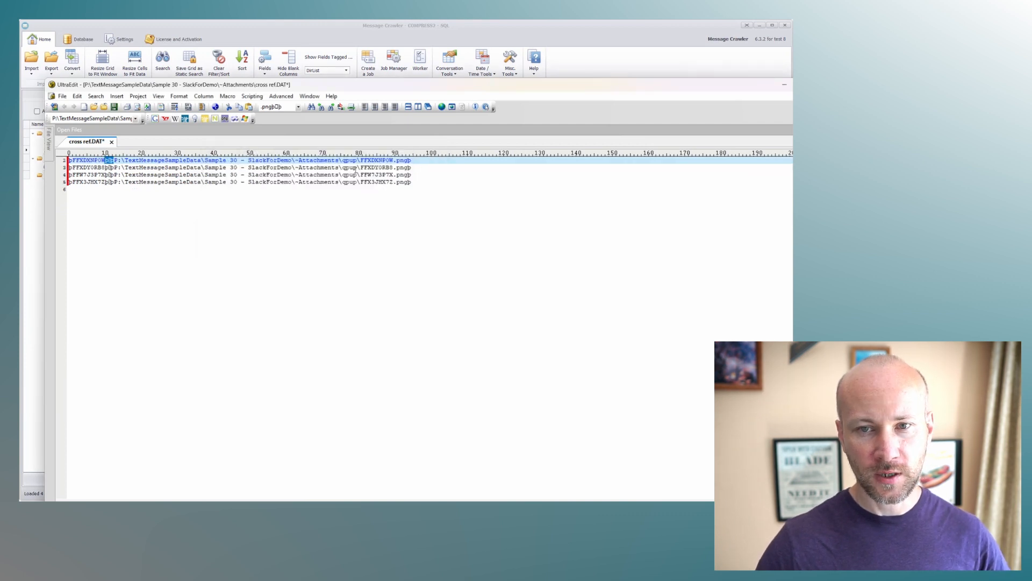
{"action": "left_click", "coordinate": [407, 167]}
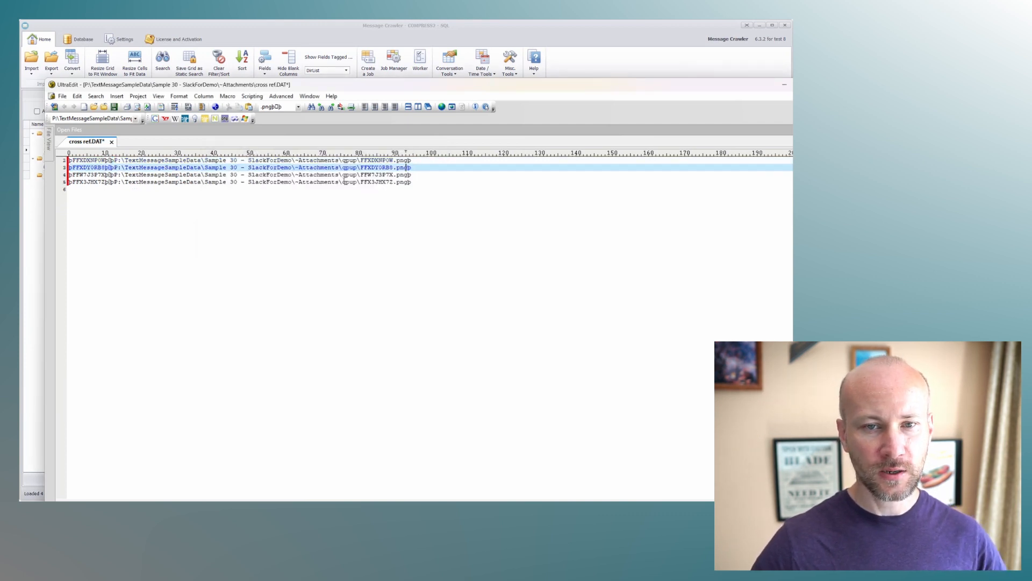
{"action": "key", "text": "ctrl+Home"}
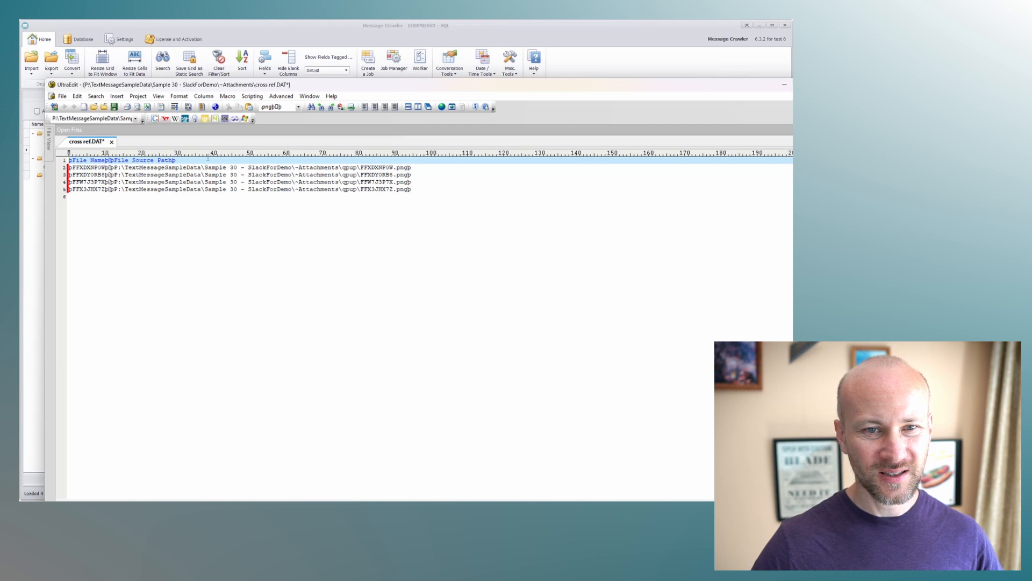
Switch to Message Crawler, reload the imported Slack records, and look up the name of the column holding the file IDs.
{"action": "left_click_drag", "start_coordinate": [271, 87], "coordinate": [282, 215]}
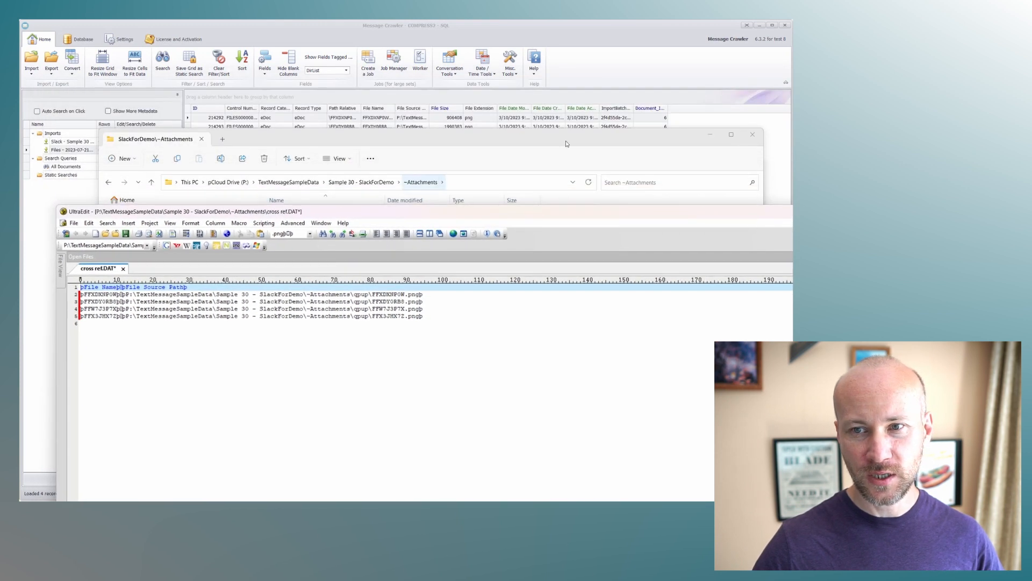
{"action": "left_click", "coordinate": [585, 71]}
{"action": "left_click", "coordinate": [148, 141]}
{"action": "left_click_drag", "start_coordinate": [345, 482], "coordinate": [717, 483]}
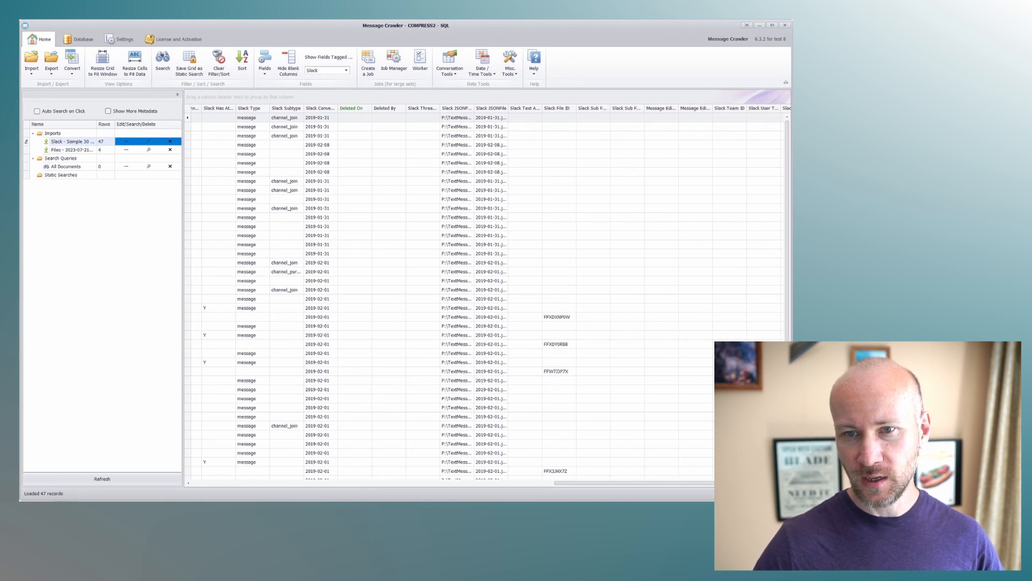
Switch to UltraEdit and rename the first column header in cross ref.DAT to "Slack File ID".
{"action": "key", "text": "alt+Tab"}
{"action": "key", "text": "BackSpace"}
{"action": "key", "text": "BackSpace"}
{"action": "key", "text": "BackSpace"}
{"action": "key", "text": "BackSpace"}
{"action": "key", "text": "BackSpace"}
{"action": "key", "text": "BackSpace"}
{"action": "key", "text": "BackSpace"}
{"action": "key", "text": "BackSpace"}
{"action": "key", "text": "BackSpace"}
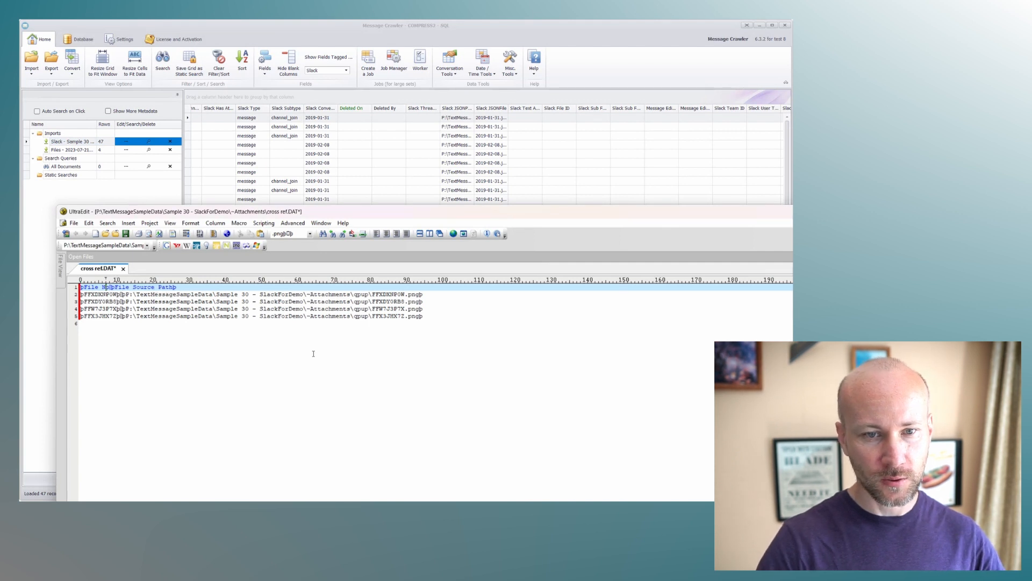
{"action": "type", "text": "Slack File "}
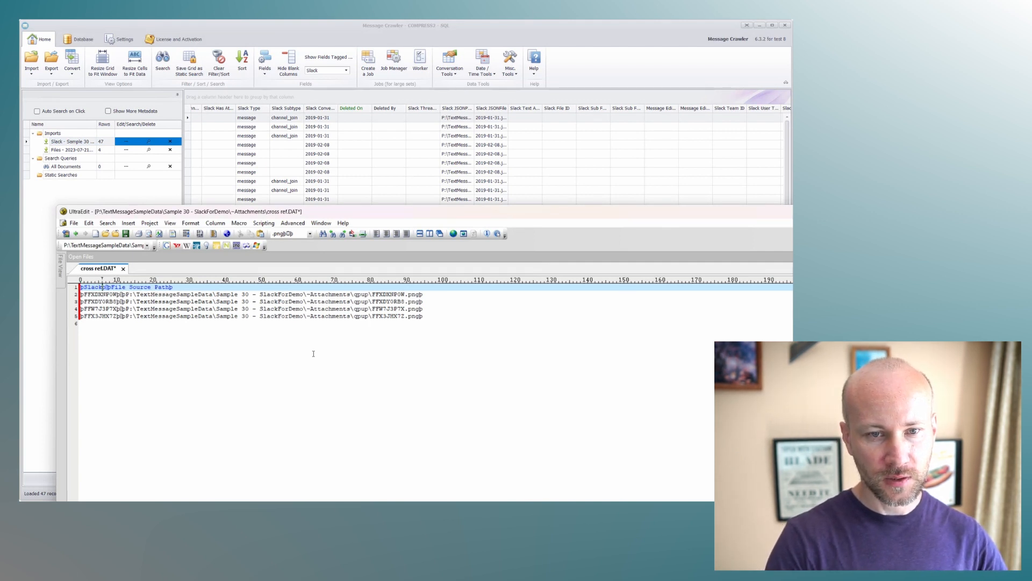
{"action": "type", "text": "ID"}
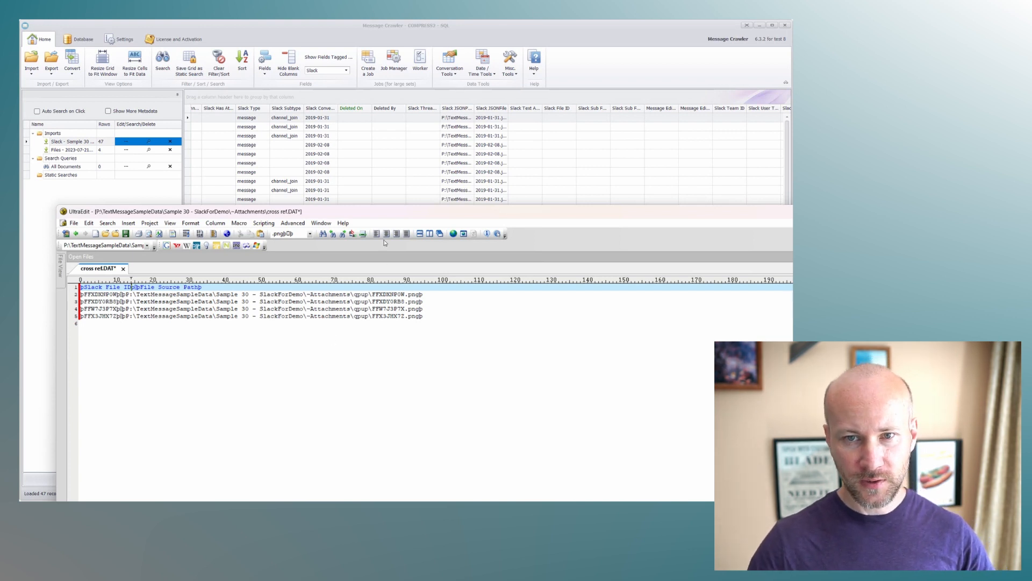
Close cross ref.DAT with its edits saved, and minimize UltraEdit to return to Message Crawler.
{"action": "left_click_drag", "start_coordinate": [385, 211], "coordinate": [427, 343]}
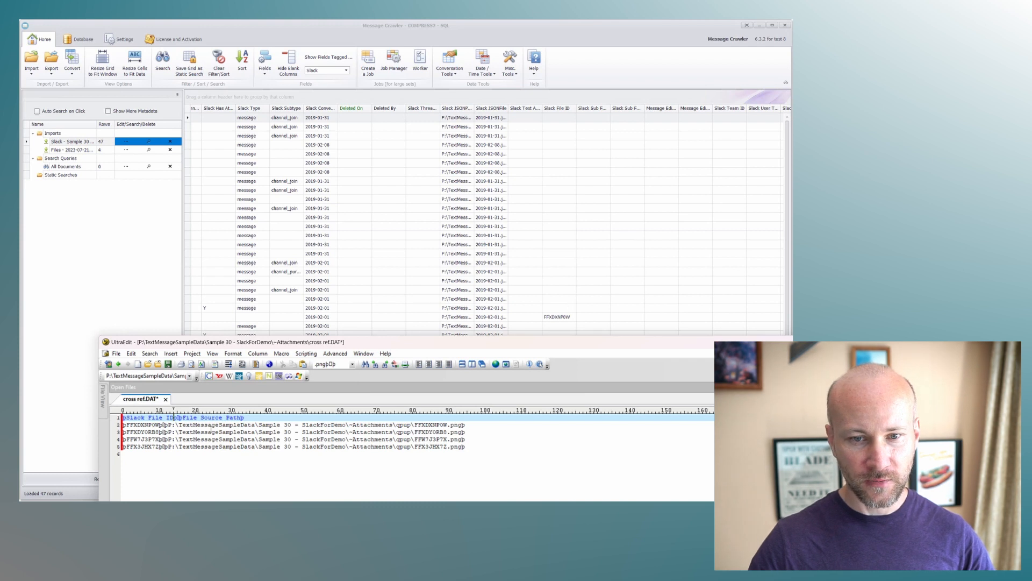
{"action": "left_click_drag", "start_coordinate": [256, 347], "coordinate": [191, 119]}
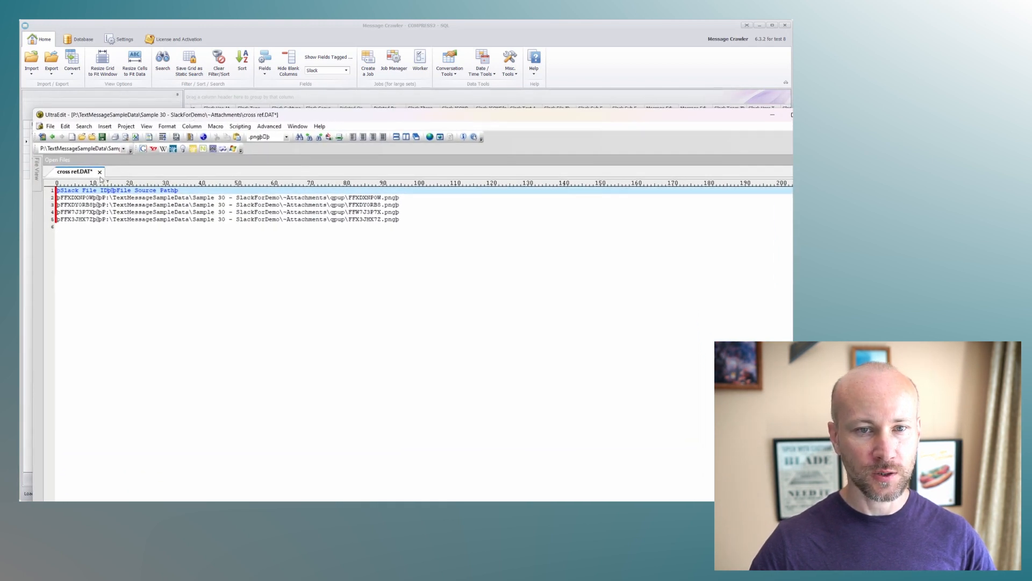
{"action": "left_click", "coordinate": [100, 172]}
{"action": "key", "text": "n"}
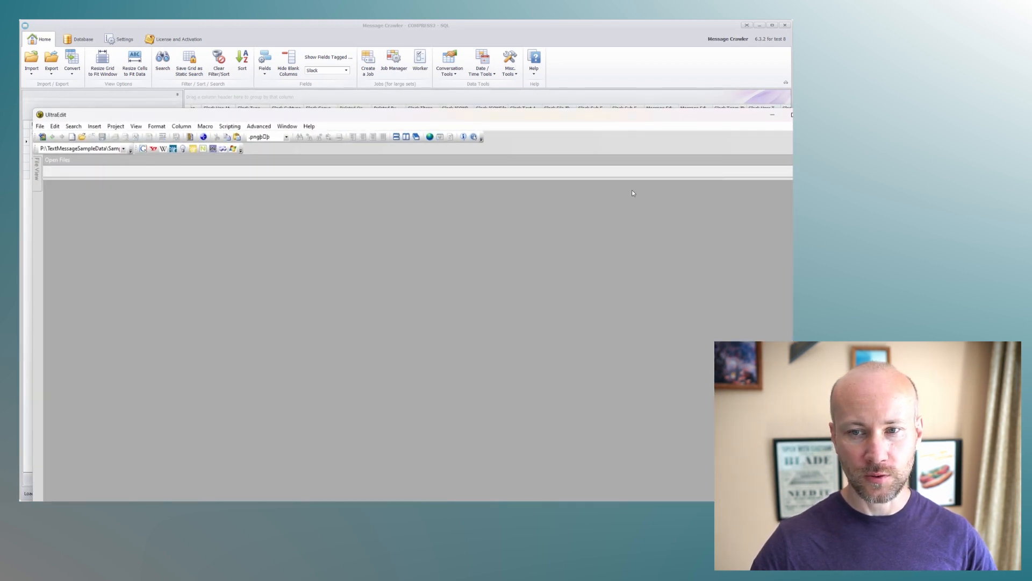
{"action": "left_click", "coordinate": [773, 114]}
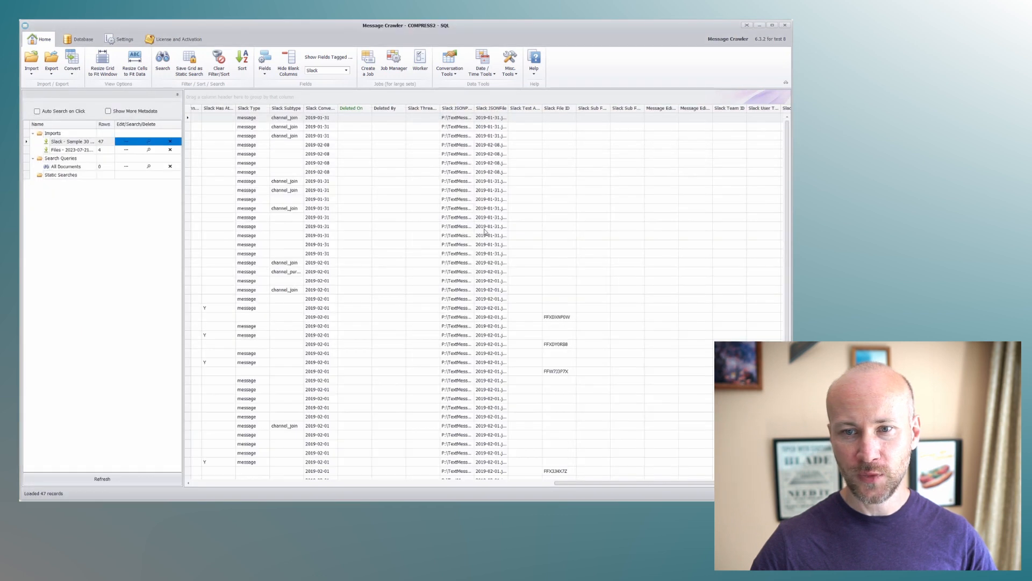
Start a Cross Reference File import and load the edited cross ref.DAT into it.
{"action": "left_click", "coordinate": [31, 69]}
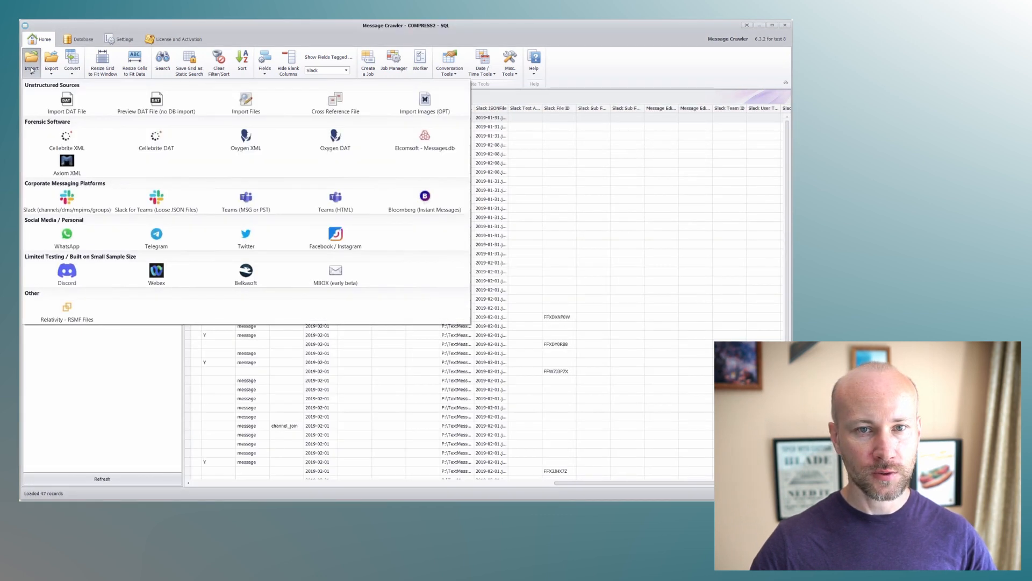
{"action": "left_click", "coordinate": [325, 112]}
{"action": "left_click_drag", "start_coordinate": [333, 90], "coordinate": [236, 41]}
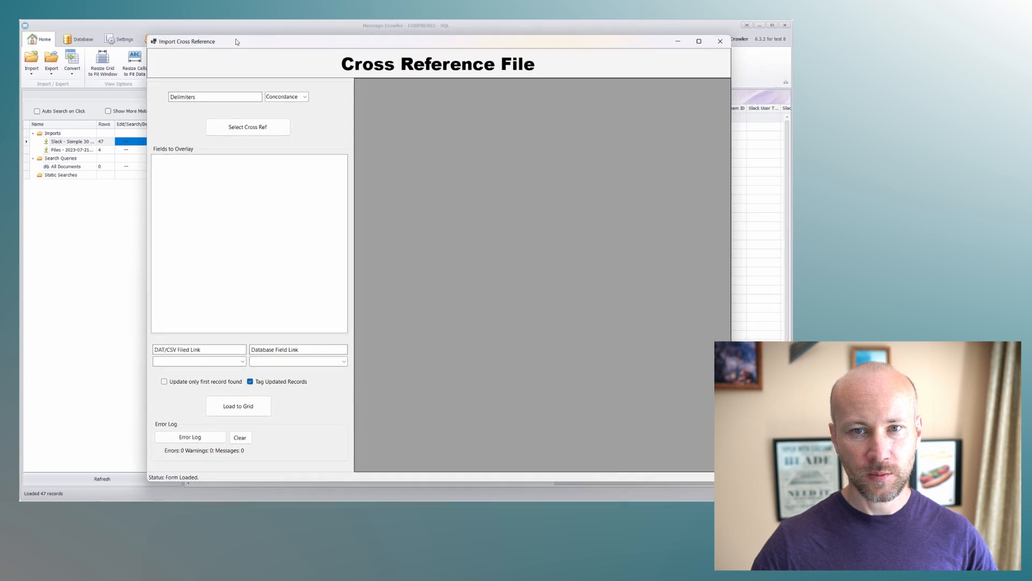
{"action": "left_click", "coordinate": [246, 126]}
{"action": "double_click", "coordinate": [254, 129]}
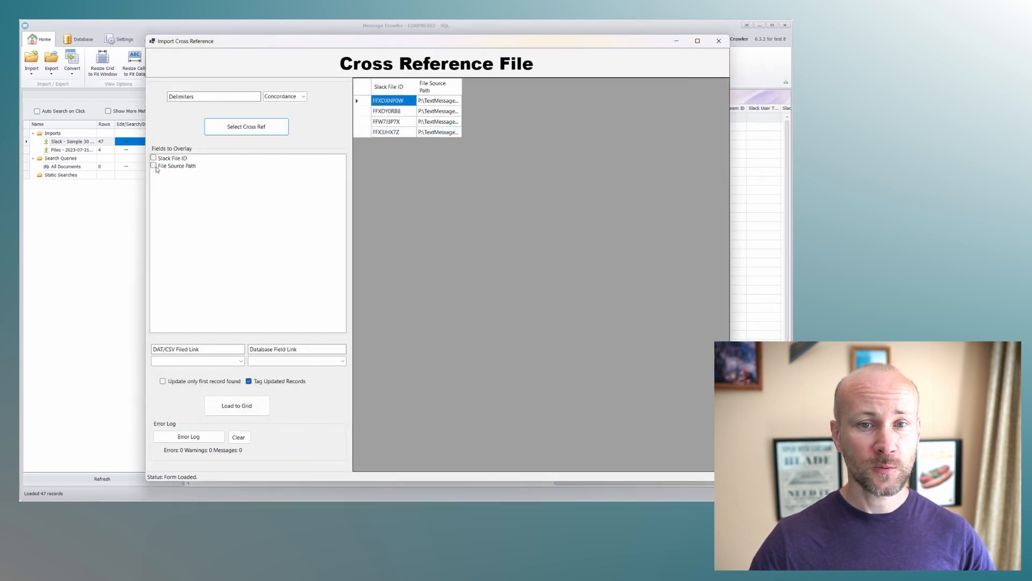
Choose File Source Path as the field to overlay, and link the DAT's Slack File ID to the Slack File ID database field.
{"action": "left_click", "coordinate": [153, 167]}
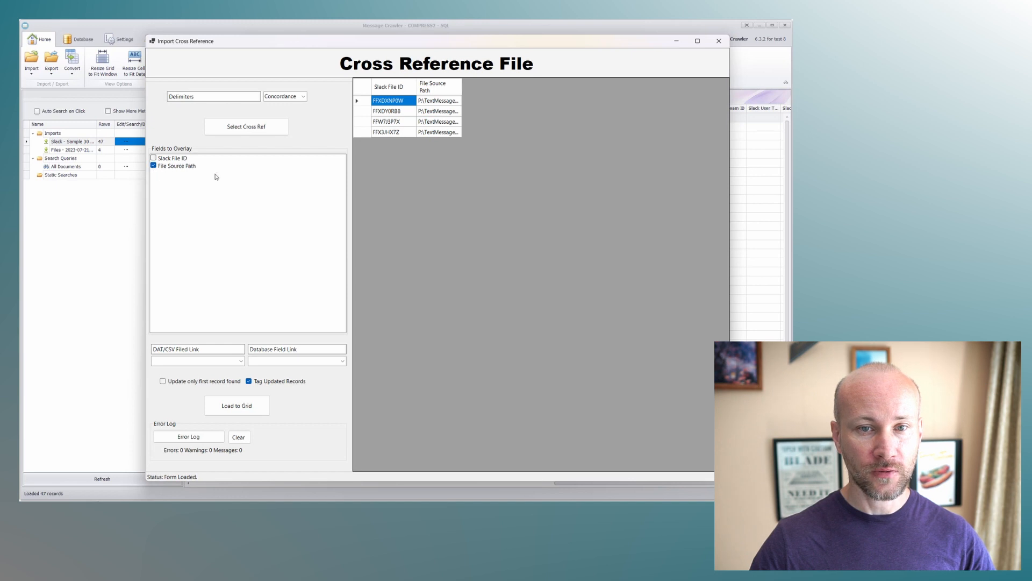
{"action": "left_click", "coordinate": [241, 361]}
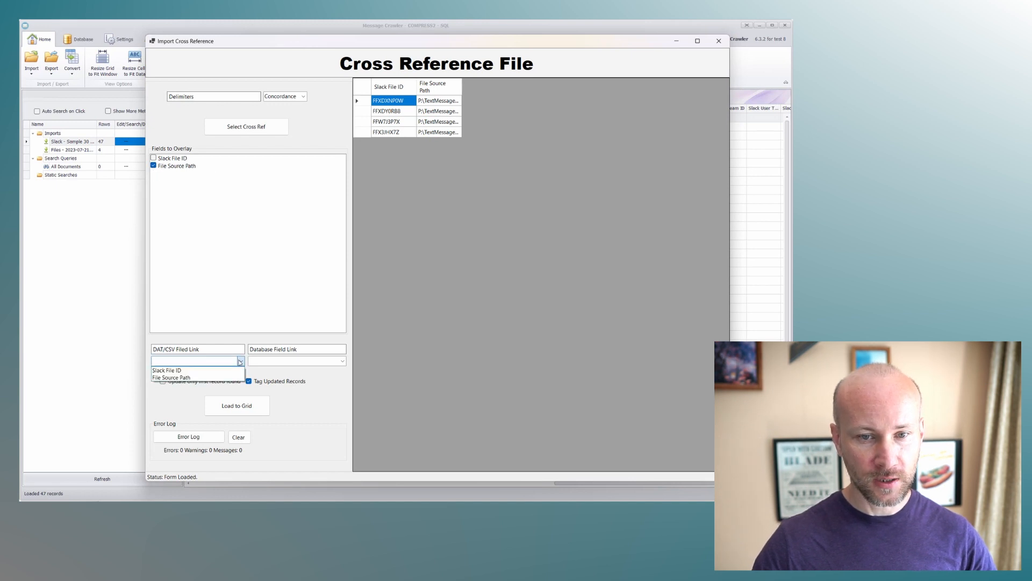
{"action": "left_click", "coordinate": [203, 370]}
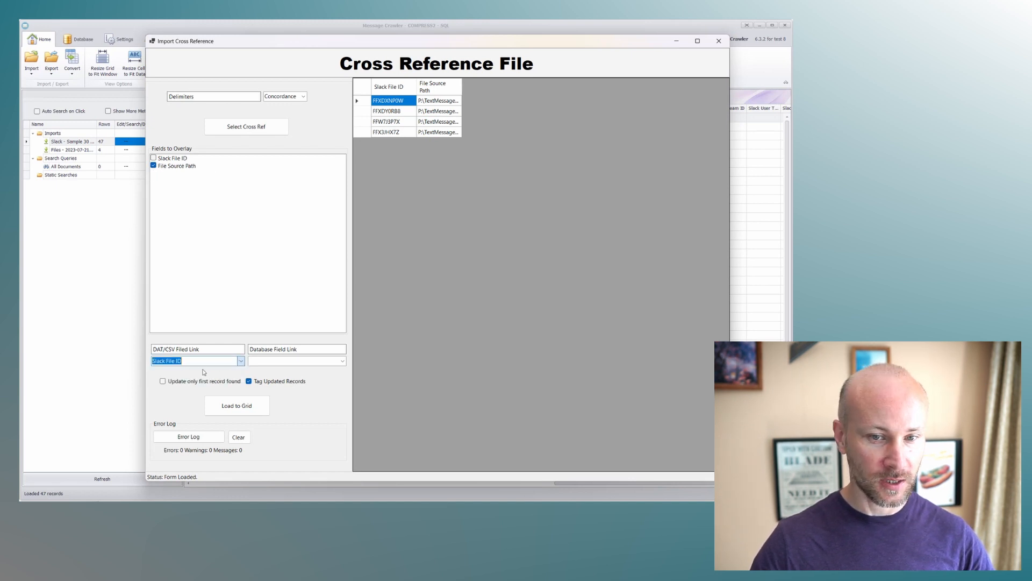
{"action": "left_click", "coordinate": [343, 362]}
{"action": "type", "text": "slack"}
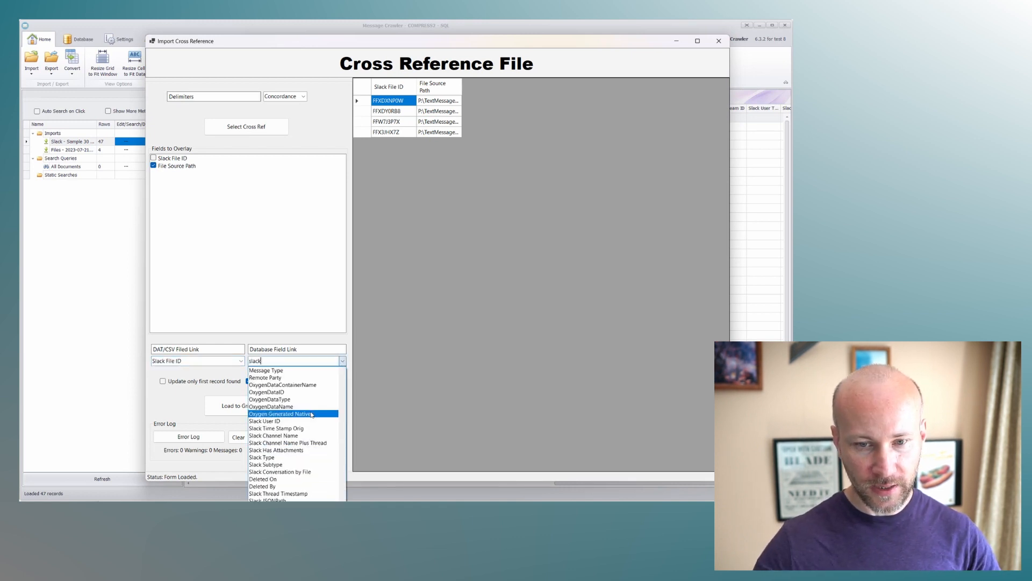
{"action": "left_click", "coordinate": [307, 512]}
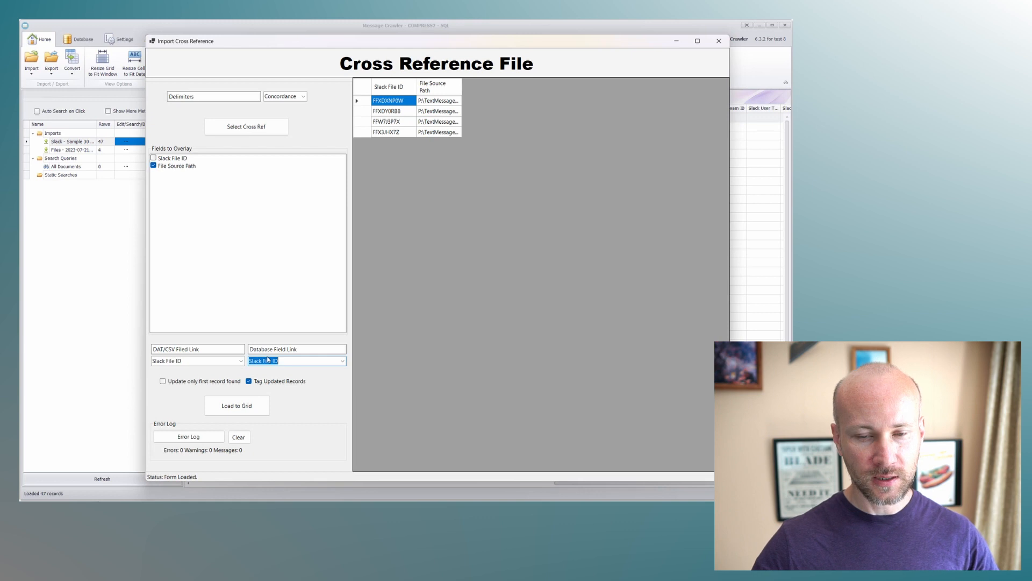
Load the cross reference to the grid without tagging updated records, and widen the File Source Path column to show the full paths.
{"action": "left_click", "coordinate": [256, 383]}
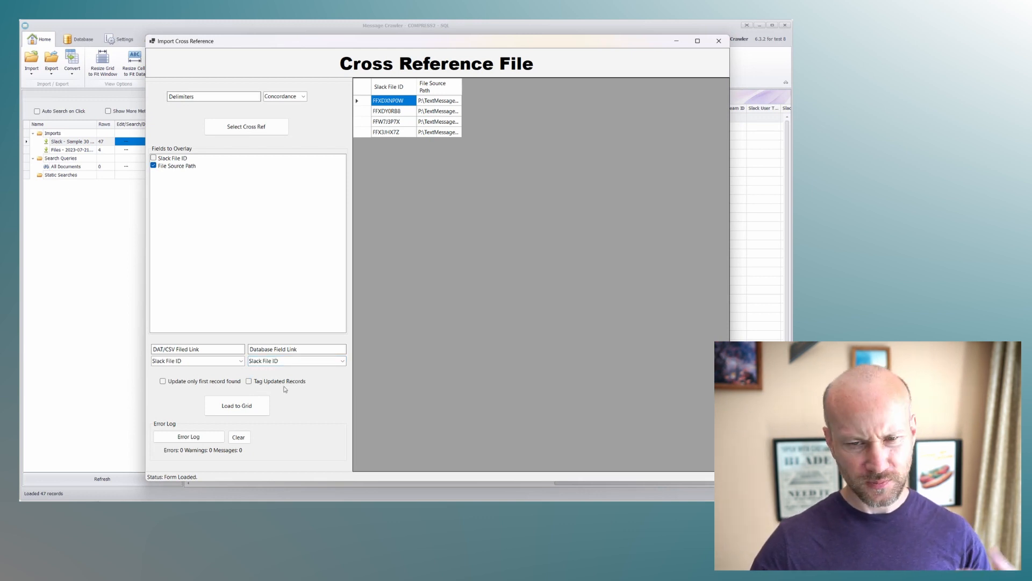
{"action": "left_click", "coordinate": [252, 412]}
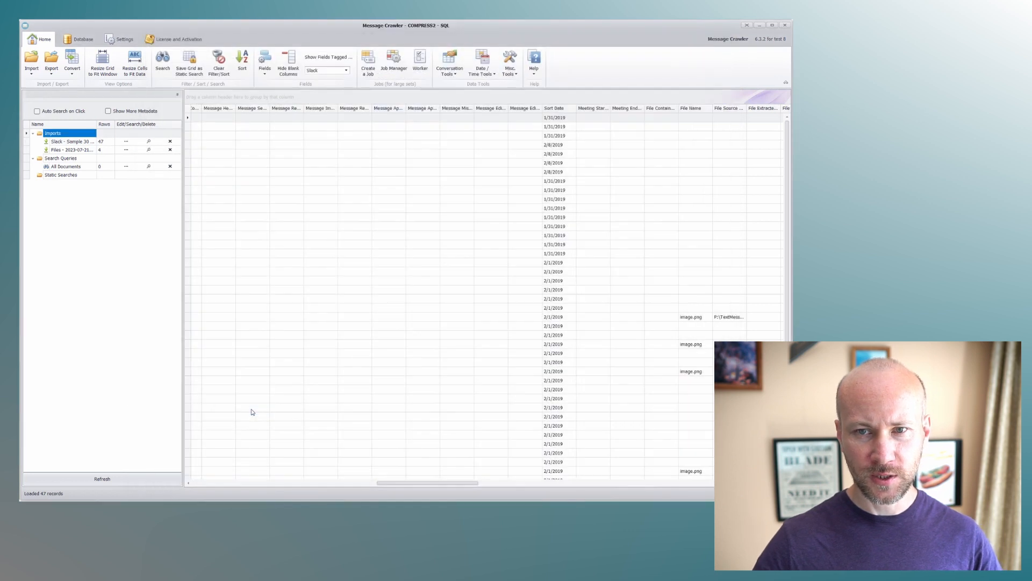
{"action": "left_click_drag", "start_coordinate": [464, 486], "coordinate": [537, 487]}
{"action": "left_click_drag", "start_coordinate": [322, 116], "coordinate": [576, 119]}
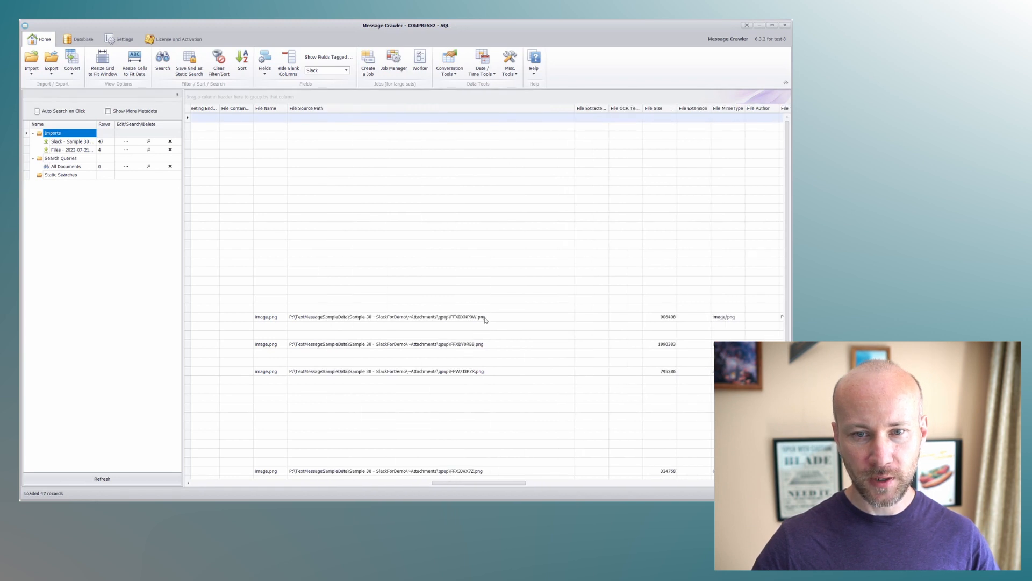